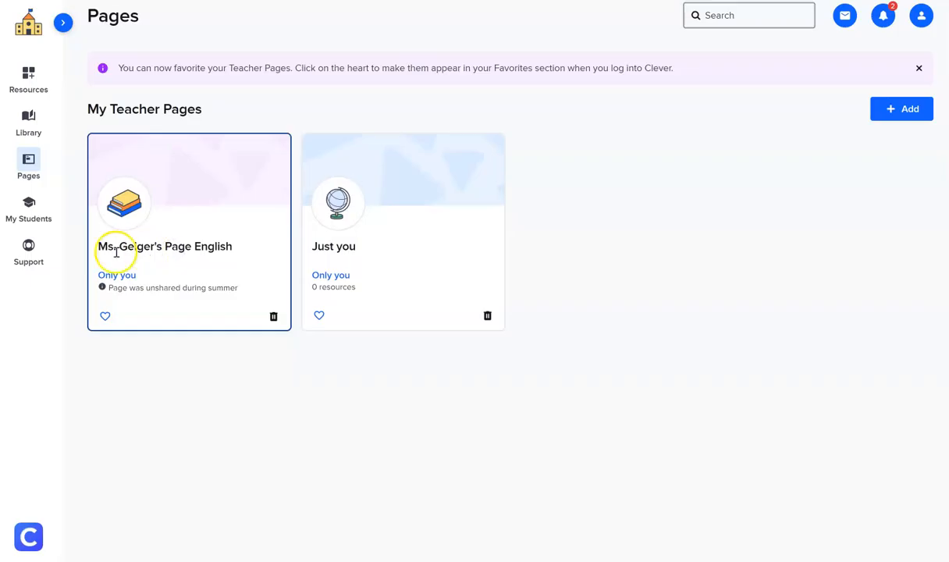
Open the Ms. Geiger's Page English teacher page and launch Adobe Express from it
left_click(111, 269)
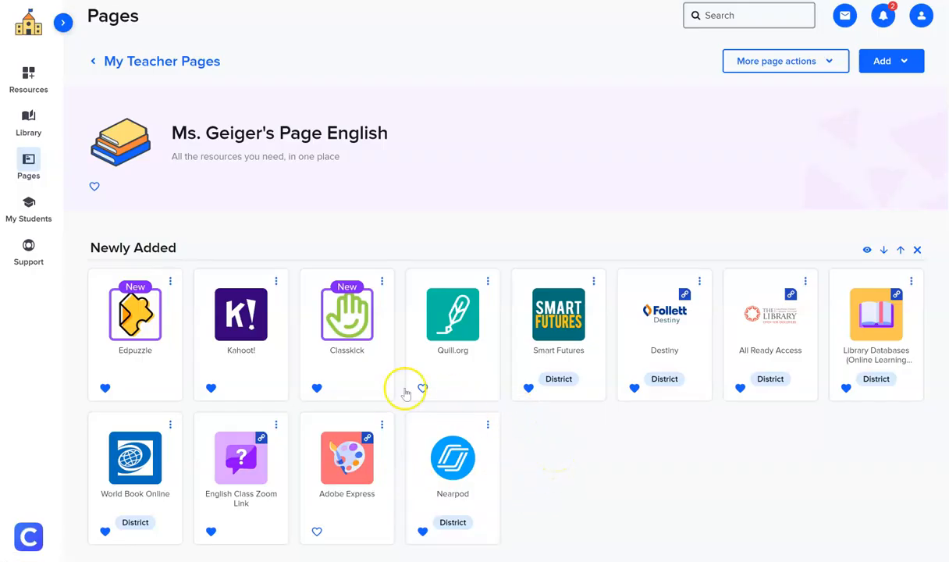
left_click(350, 460)
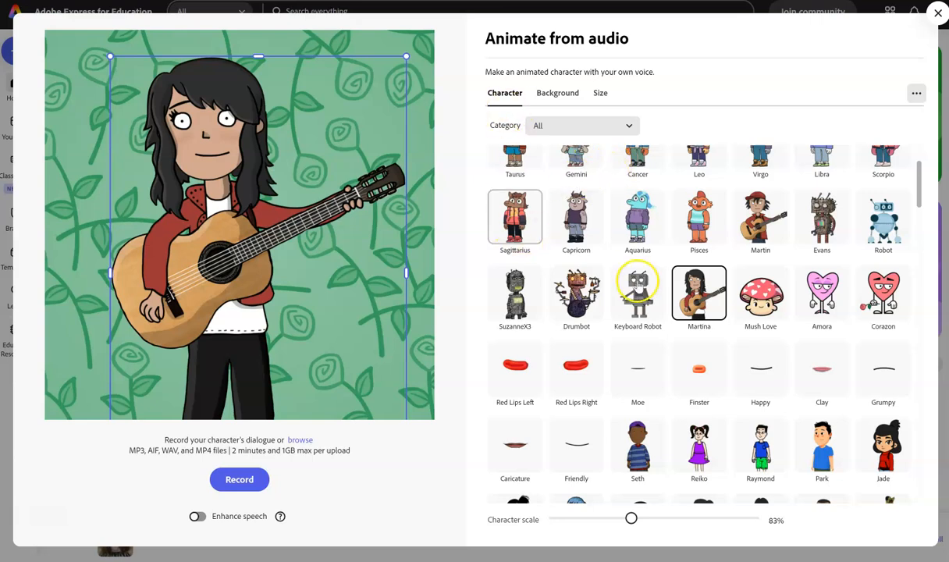
Try the Mush Love, Martin and Bionic Kid with Prosthetic characters in the Animate from audio preview
left_click(761, 297)
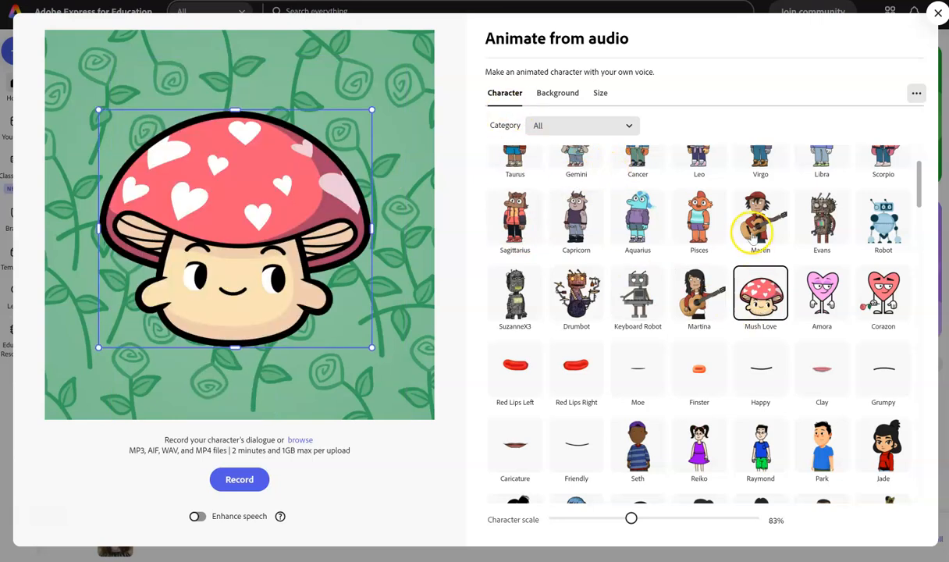
left_click(754, 226)
scroll(754, 223, "up", 2)
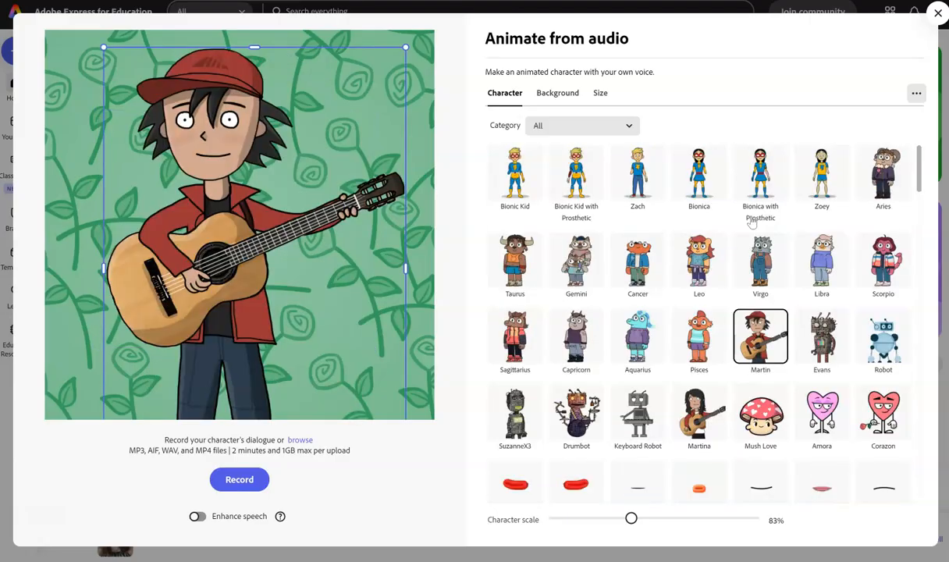
left_click(575, 178)
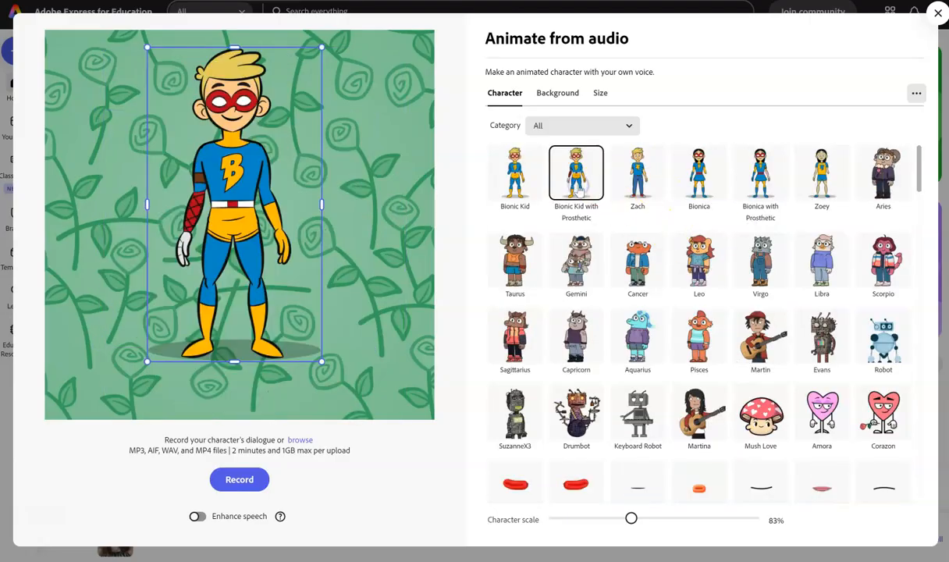
Set the animation background to Spring Sunrise
left_click(557, 94)
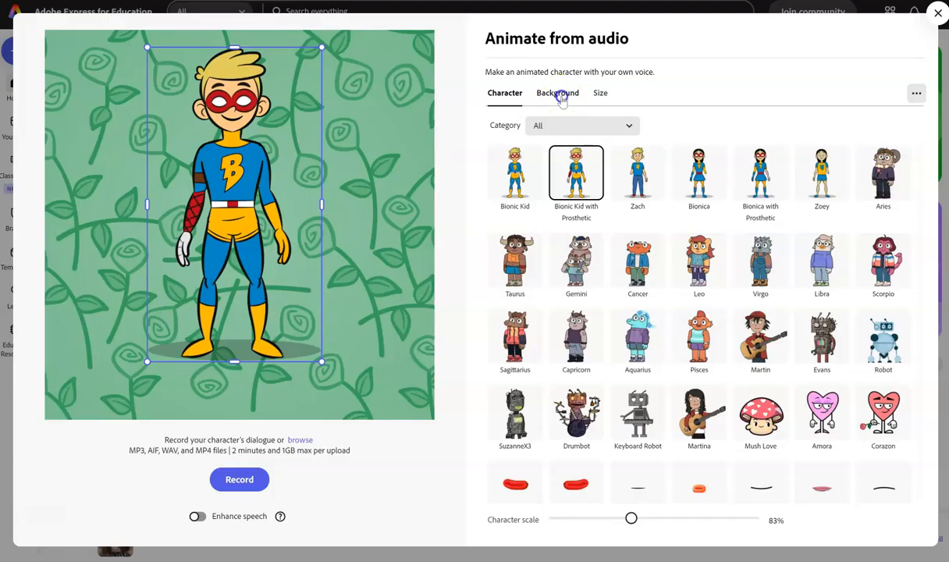
left_click(559, 301)
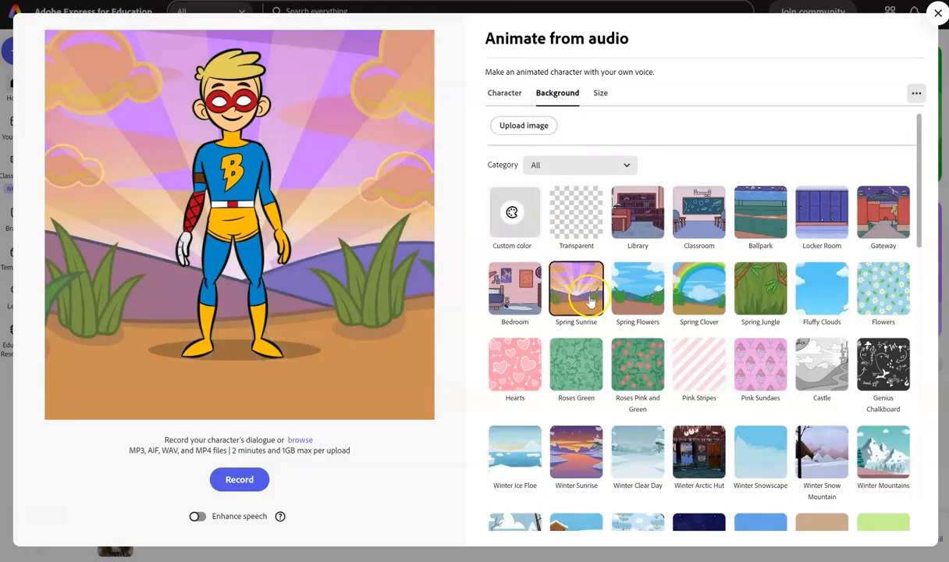
Choose the Martina character for the animation
left_click(516, 127)
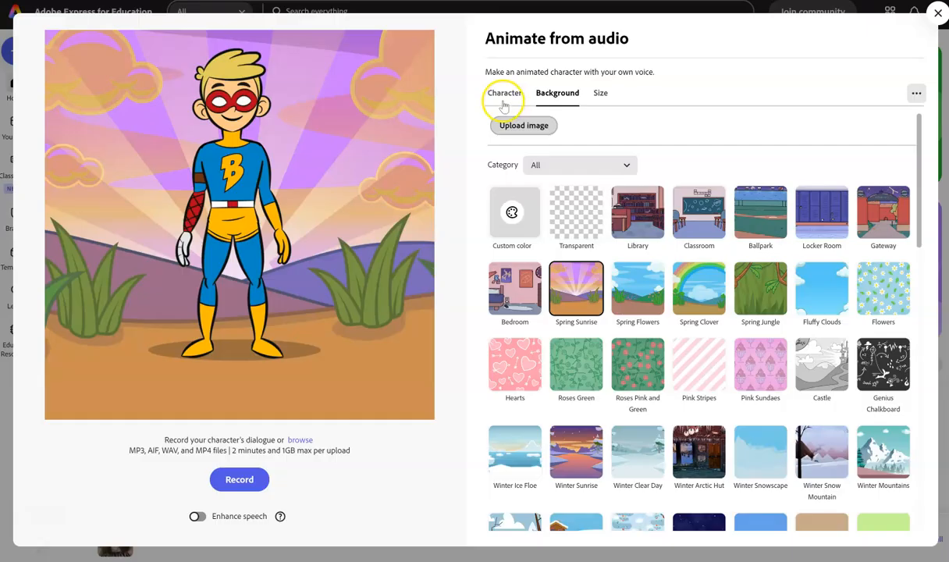
left_click(504, 93)
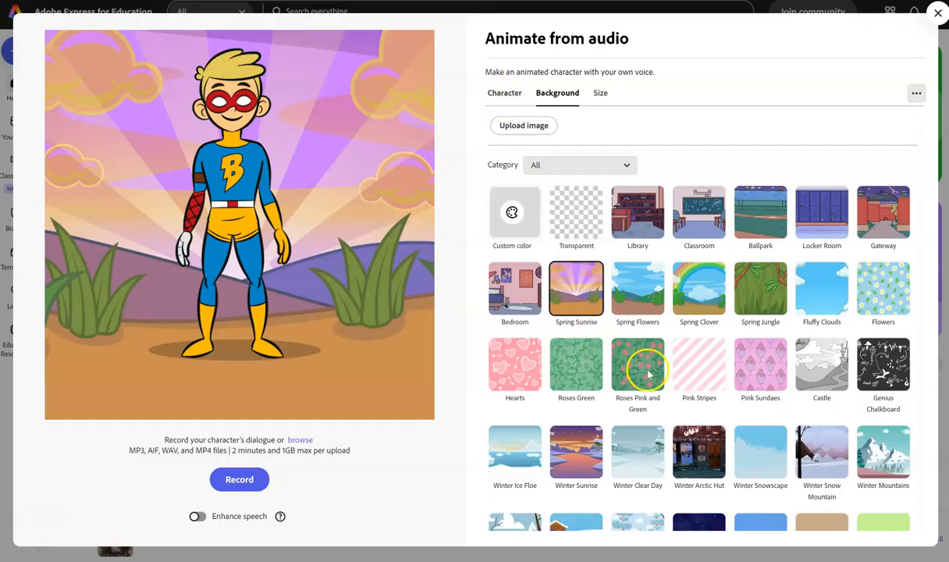
left_click(601, 381)
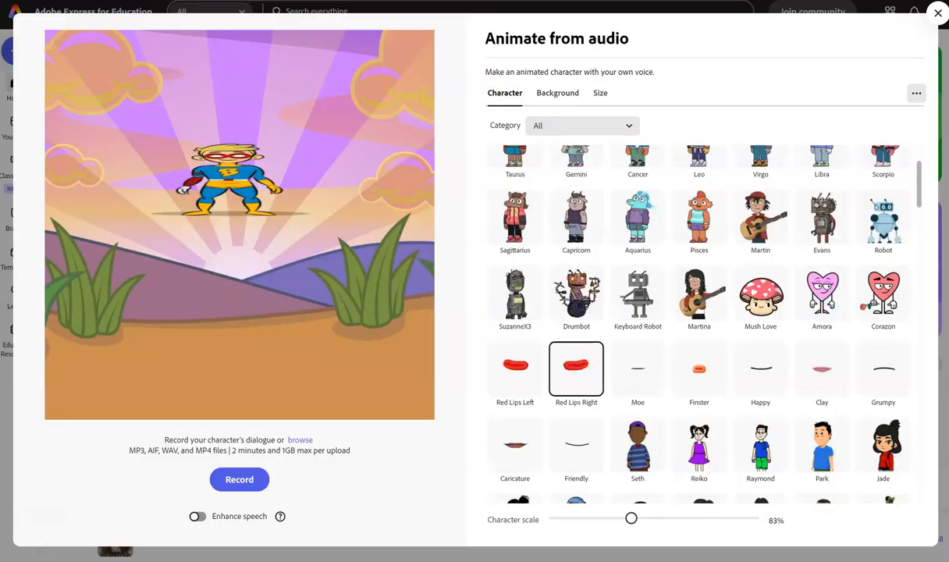
left_click(714, 305)
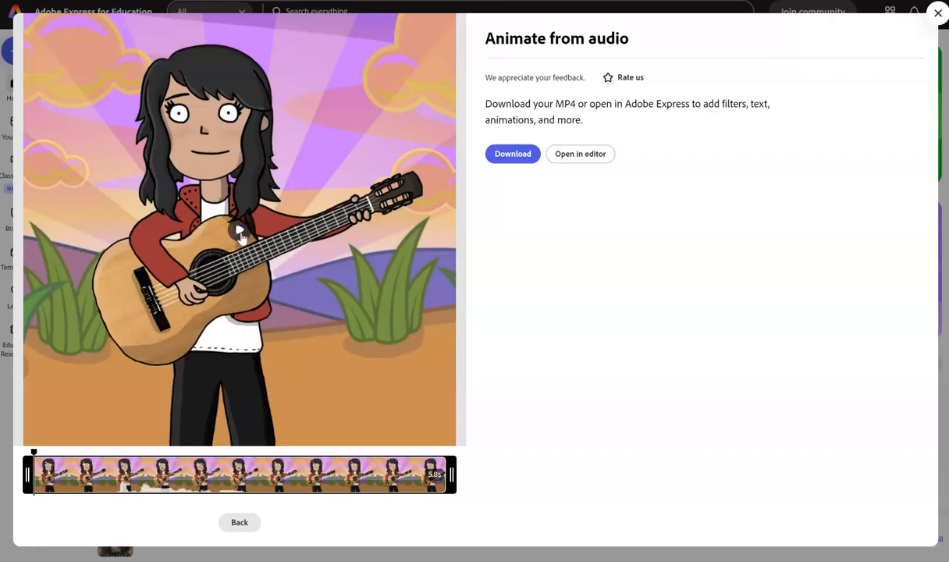
Play the finished animation preview and open it in the editor
left_click(239, 231)
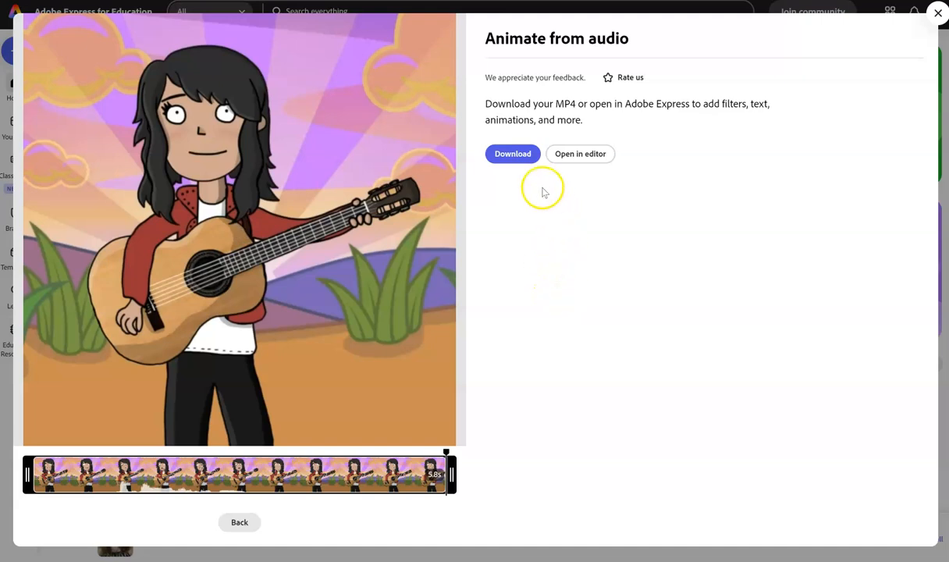
left_click(587, 153)
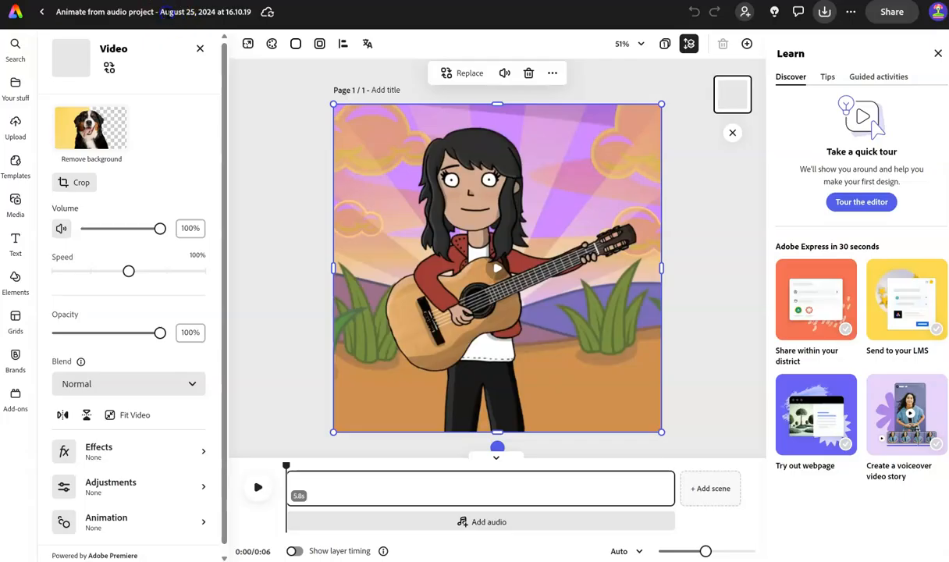
Rename the project as Get to Know You Test
left_click(167, 14)
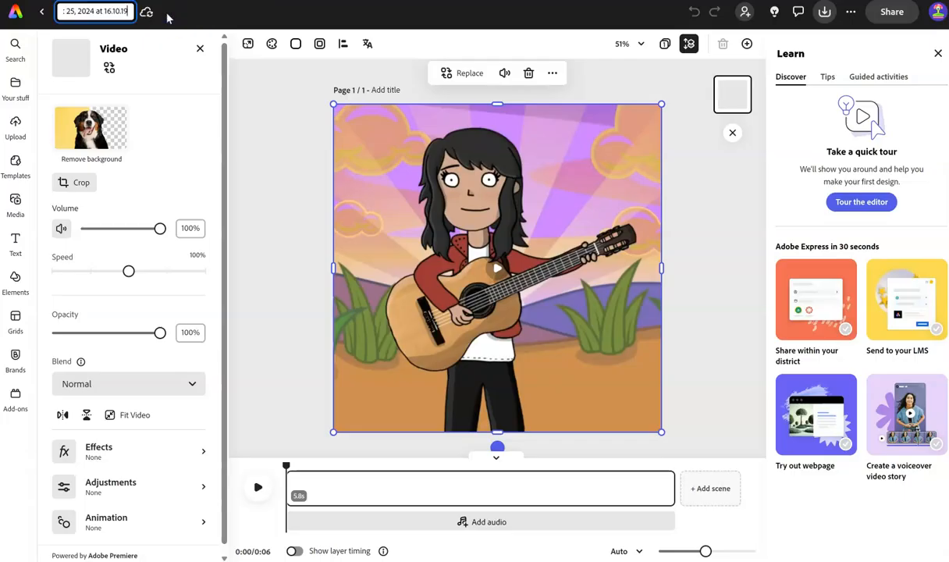
key("BackSpace")
key("BackSpace")
key("BackSpace")
key("BackSpace")
key("BackSpace")
key("BackSpace")
key("BackSpace")
key("BackSpace")
key("BackSpace")
key("BackSpace")
key("BackSpace")
key("BackSpace")
key("BackSpace")
key("BackSpace")
key("BackSpace")
key("BackSpace")
key("BackSpace")
key("BackSpace")
key("BackSpace")
key("BackSpace")
key("ctrl+a")
type("Anima")
key("BackSpace")
key("BackSpace")
key("BackSpace")
key("BackSpace")
key("BackSpace")
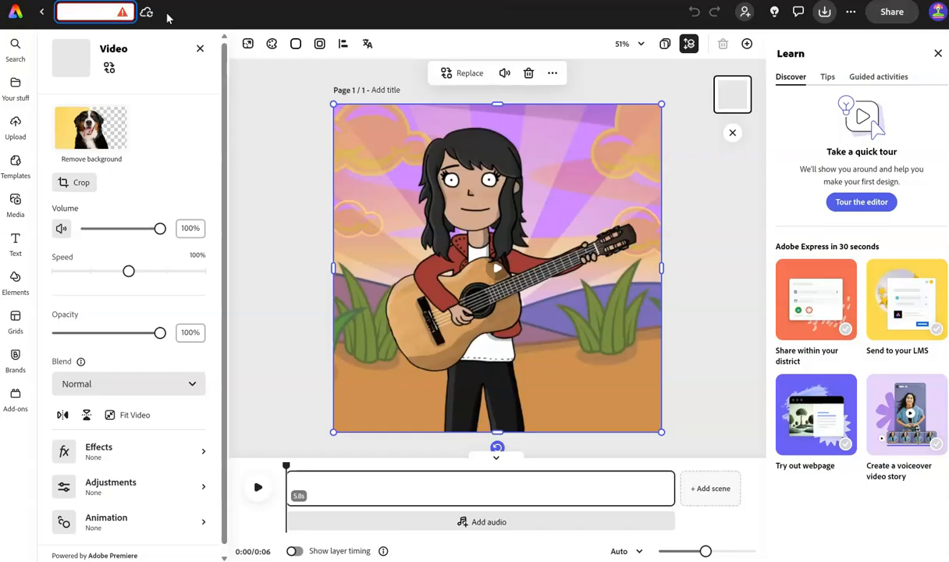
type("Get")
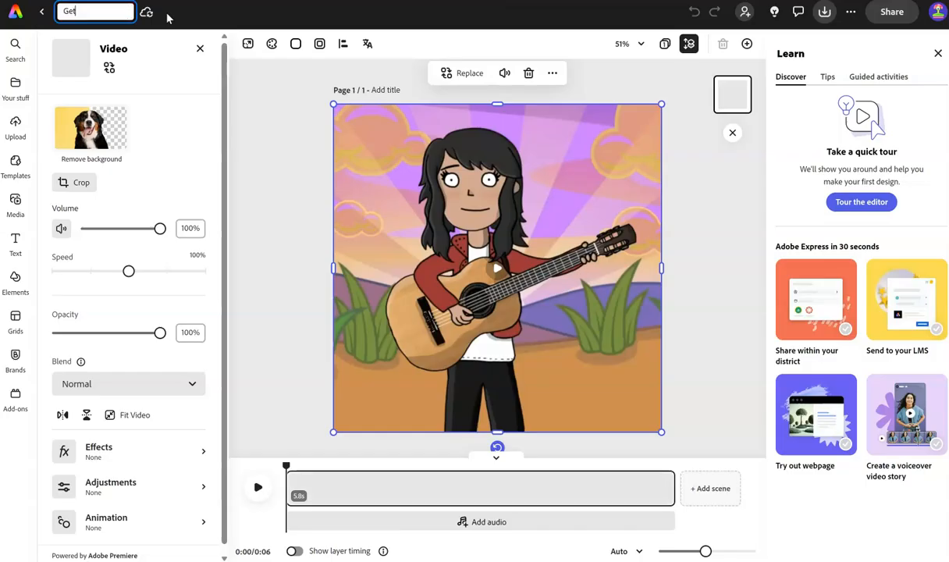
type(" to Know You T")
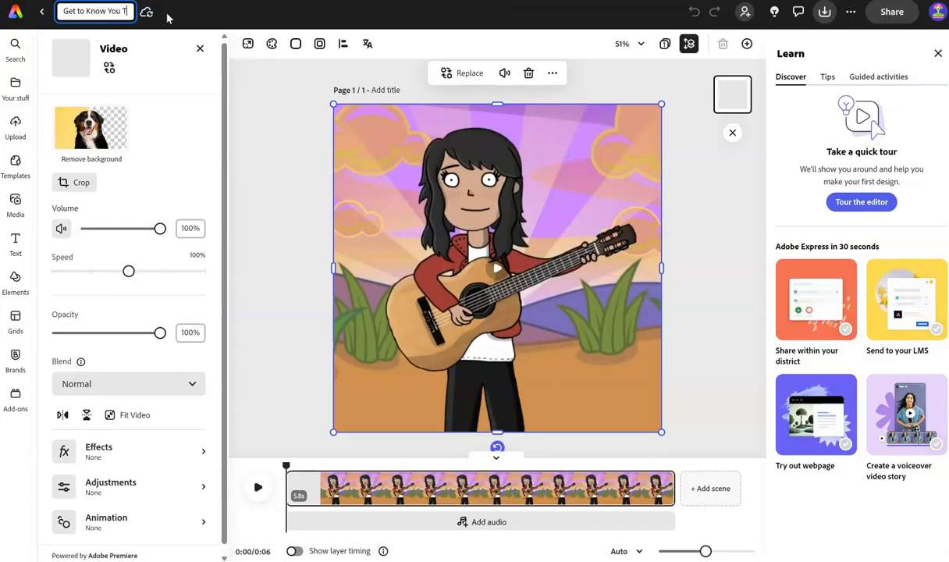
type("est")
left_click(247, 103)
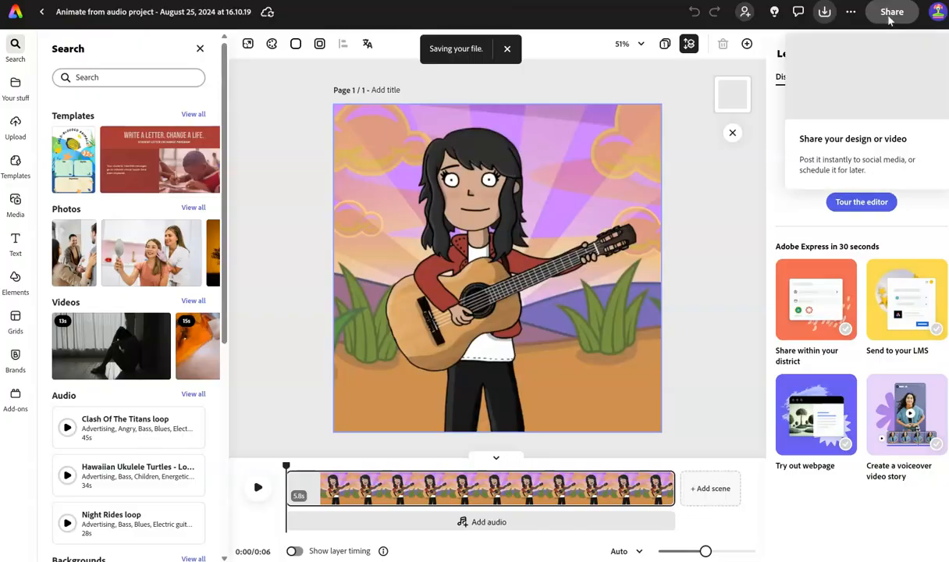
Share the file with access for Everyone at Central Dauphin School District and copy its link
left_click(889, 14)
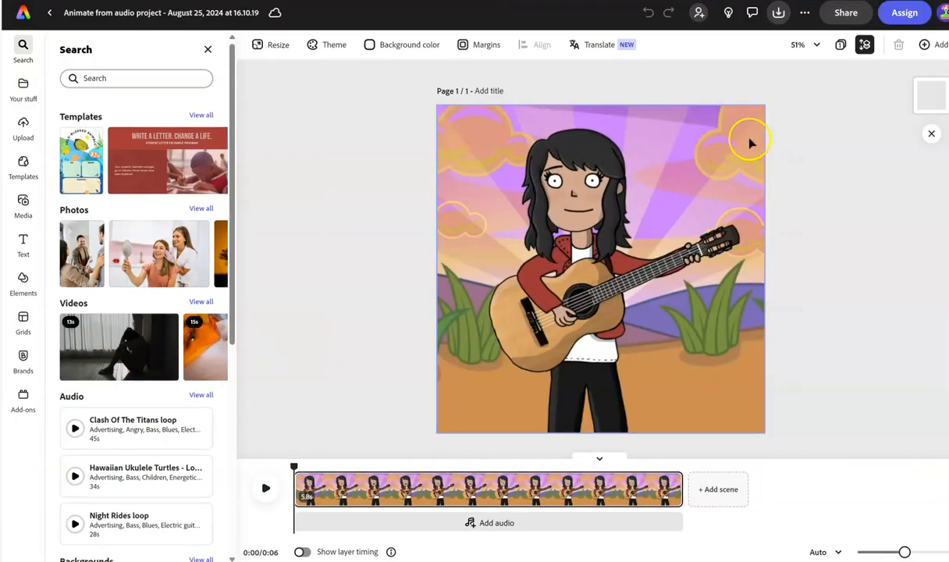
left_click(846, 16)
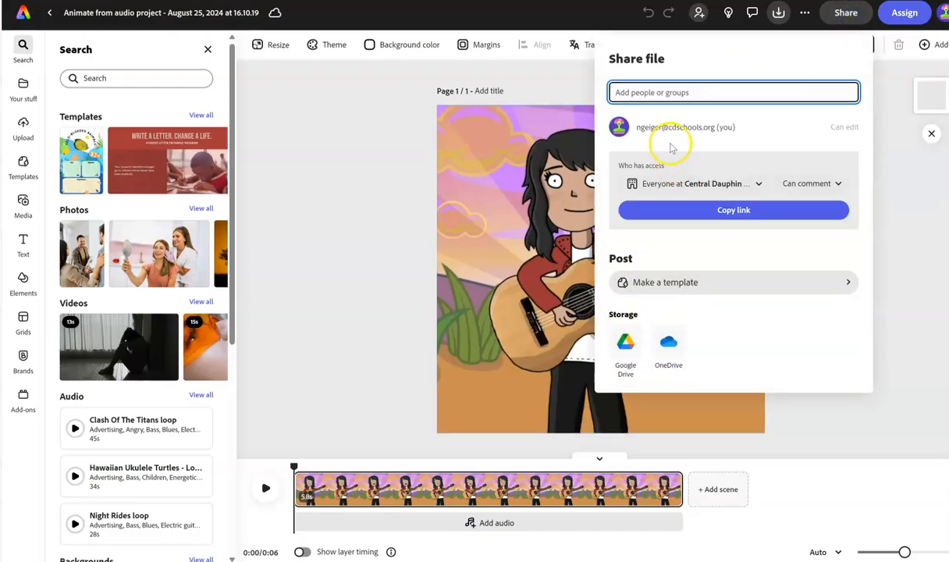
left_click(688, 184)
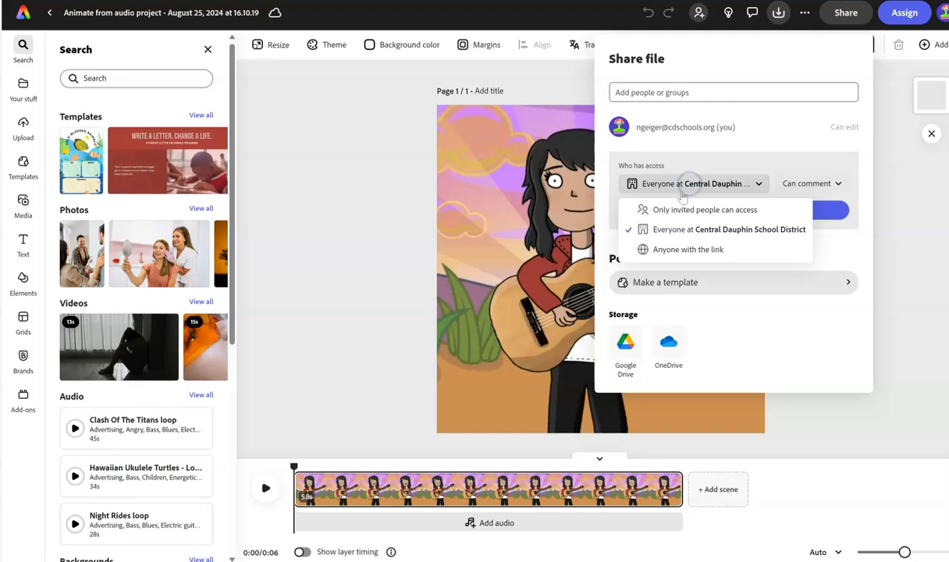
left_click(663, 229)
left_click(701, 216)
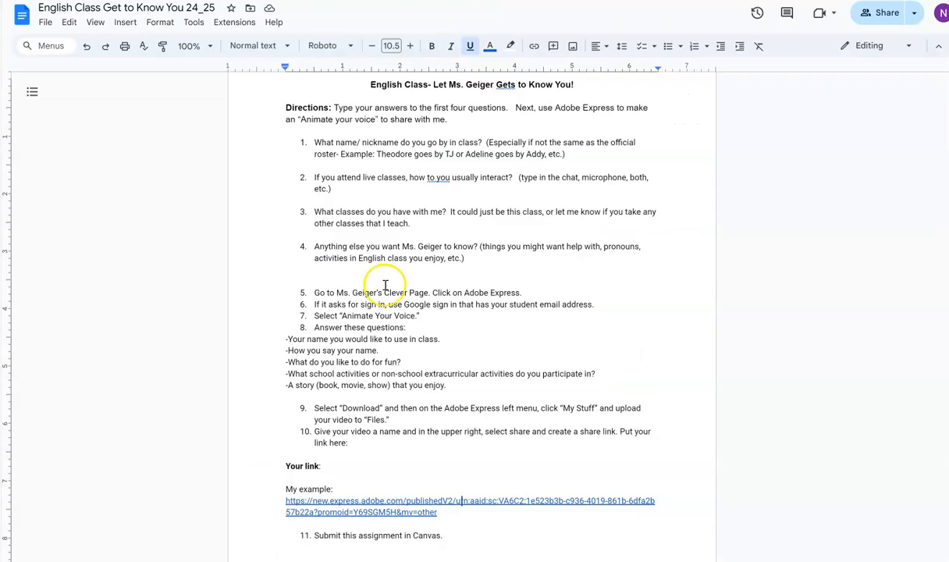
In the Google Docs assignment, paste the share link after "Your link:"
right_click(343, 463)
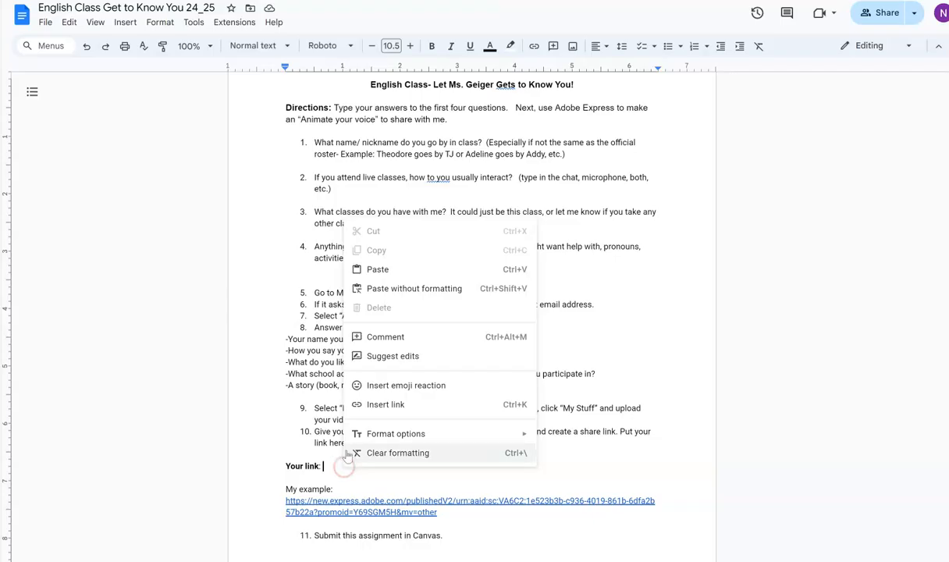
left_click(377, 269)
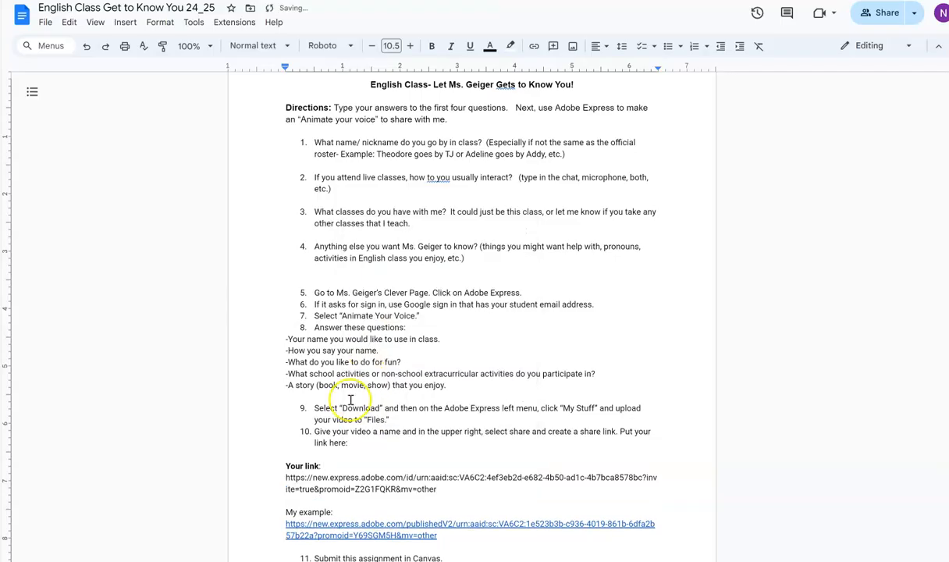